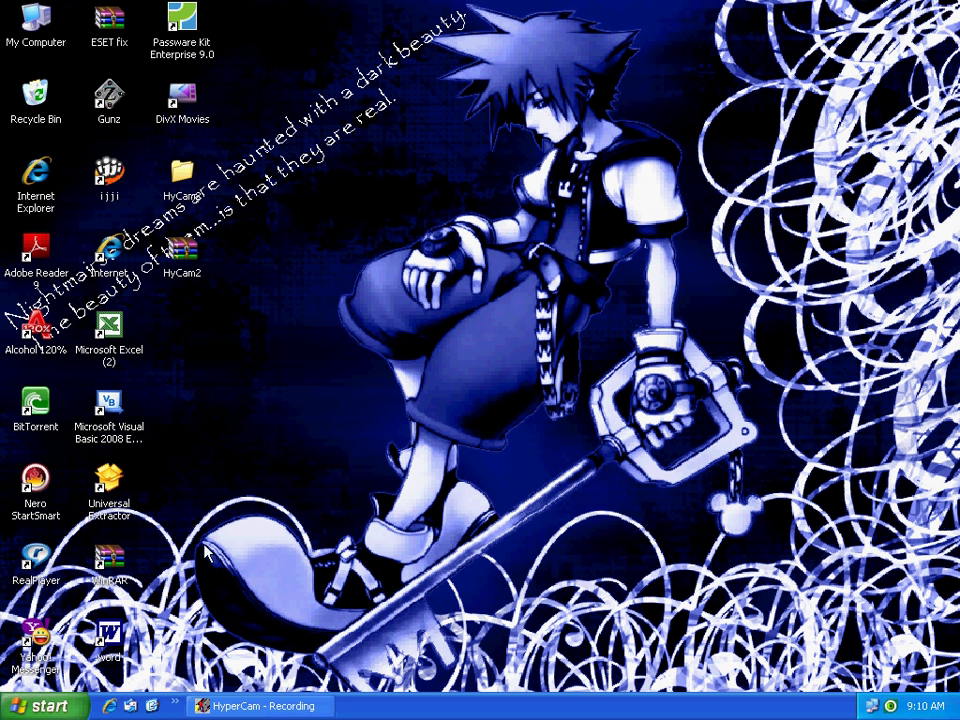
Show all network connections and open the properties of the Local Area Connection.
click(58, 707)
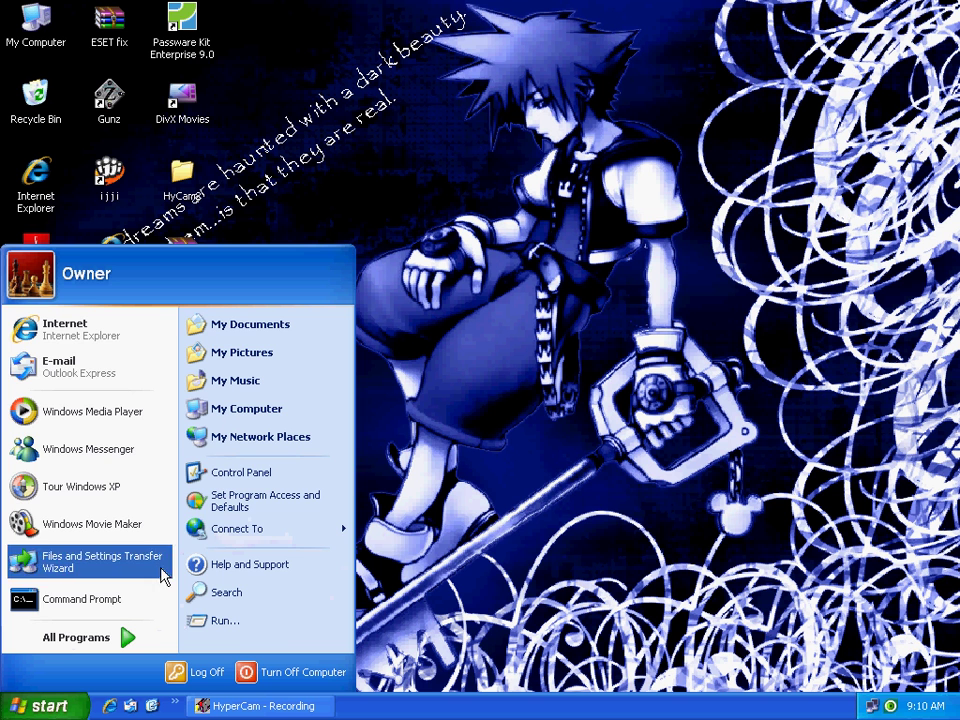
mouse_move(293, 536)
click(420, 559)
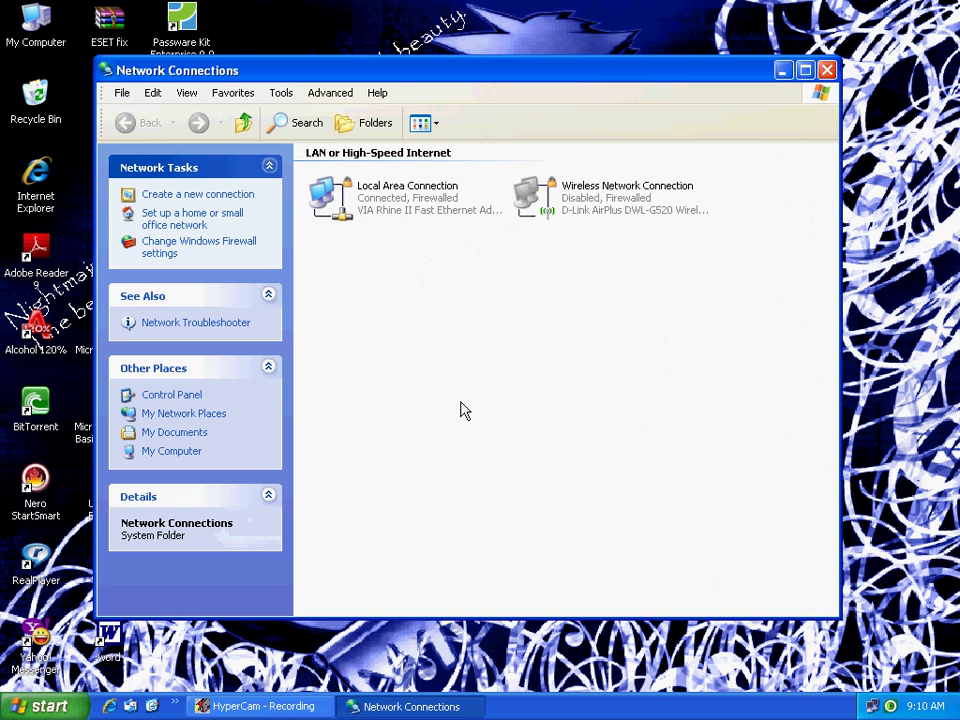
right_click(412, 208)
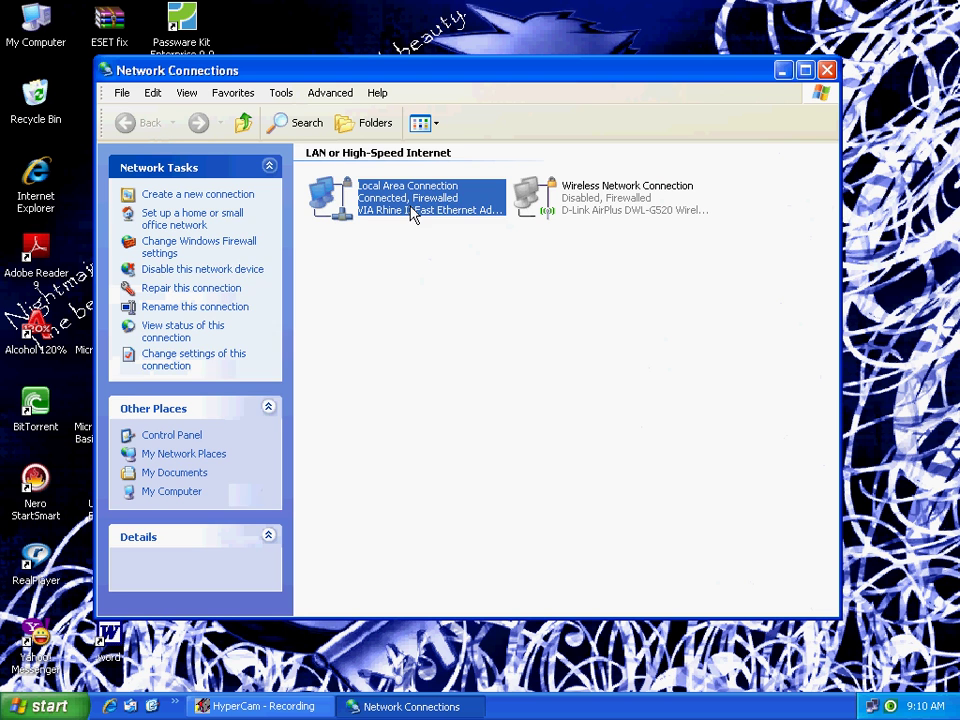
click(482, 353)
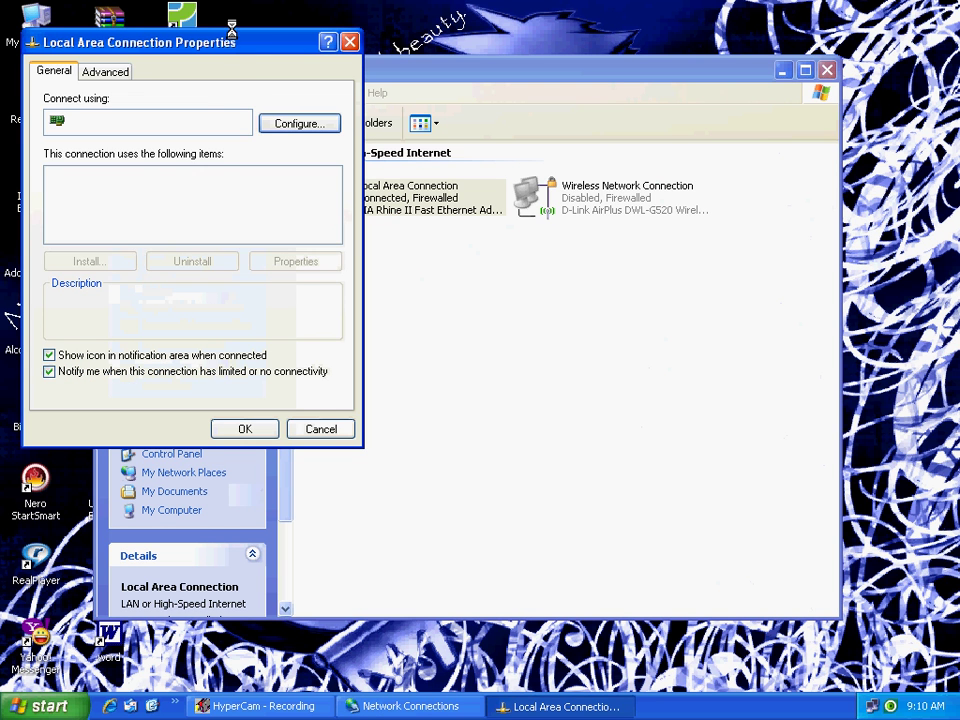
Open the connection's Internet Protocol (TCP/IP) properties and move that dialog clear of the connection properties.
scroll(333, 200, down, 1)
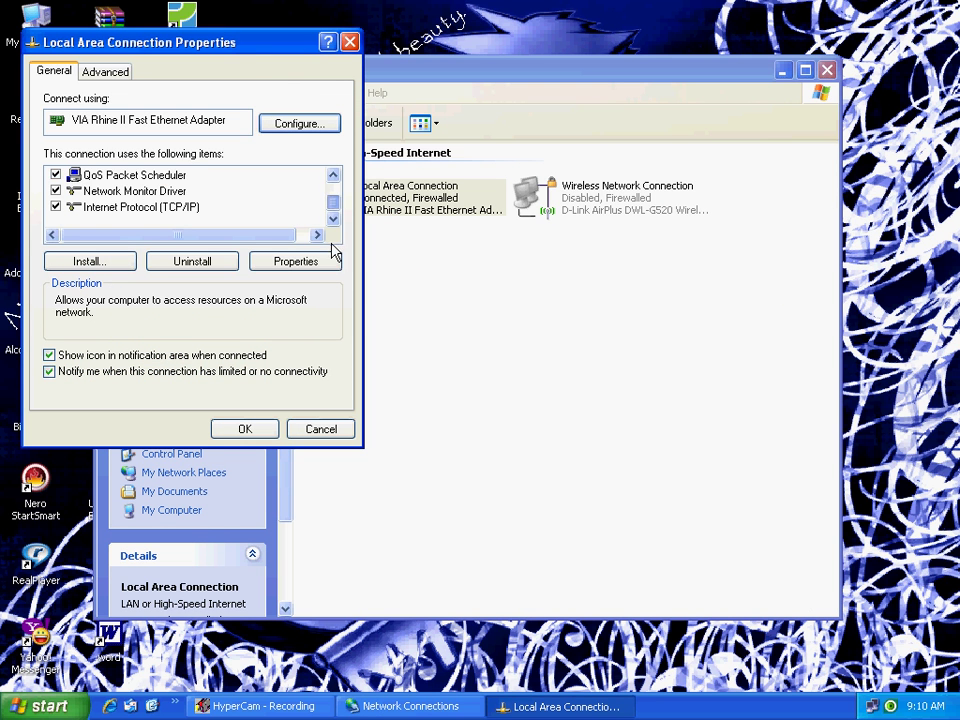
click(110, 207)
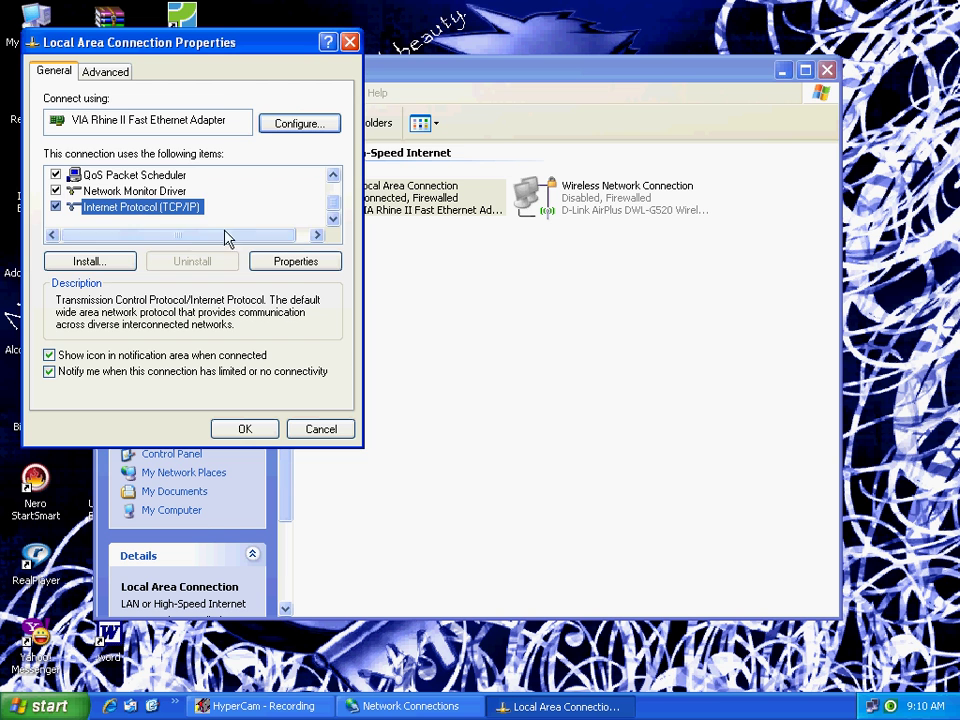
click(310, 265)
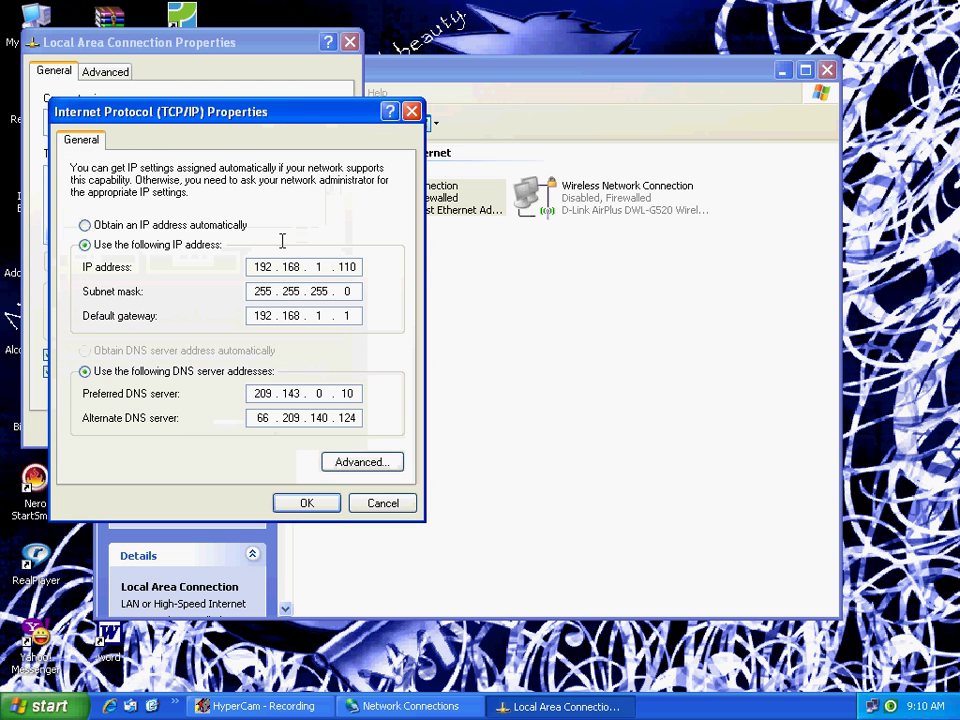
drag(259, 116, 678, 95)
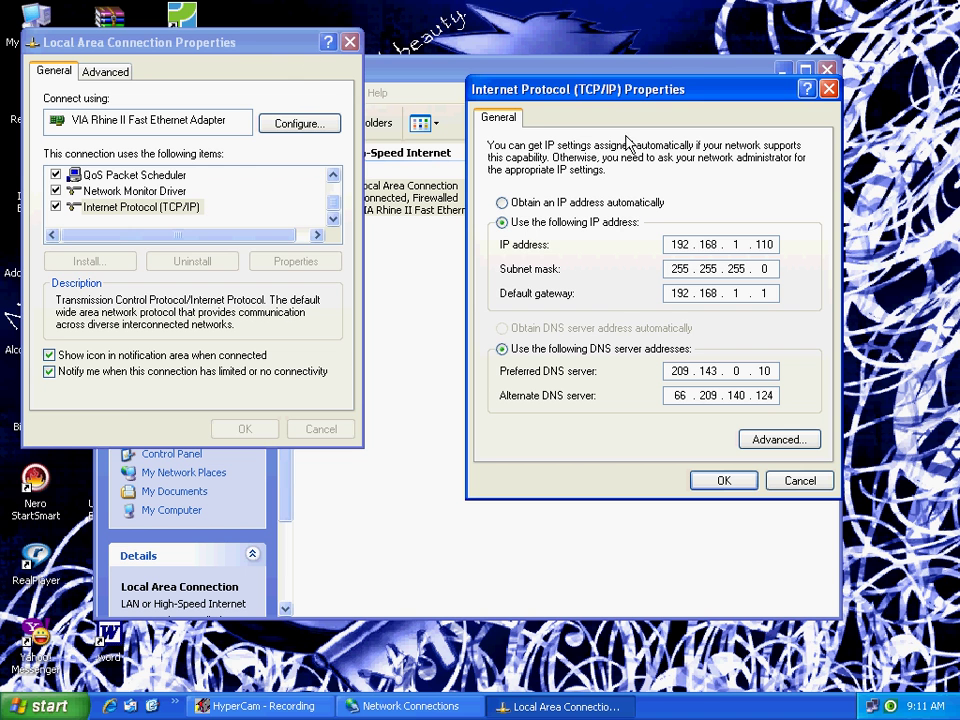
Open a command prompt through Run with cmd and execute ipconfig/all to list the network configuration.
click(40, 706)
click(80, 637)
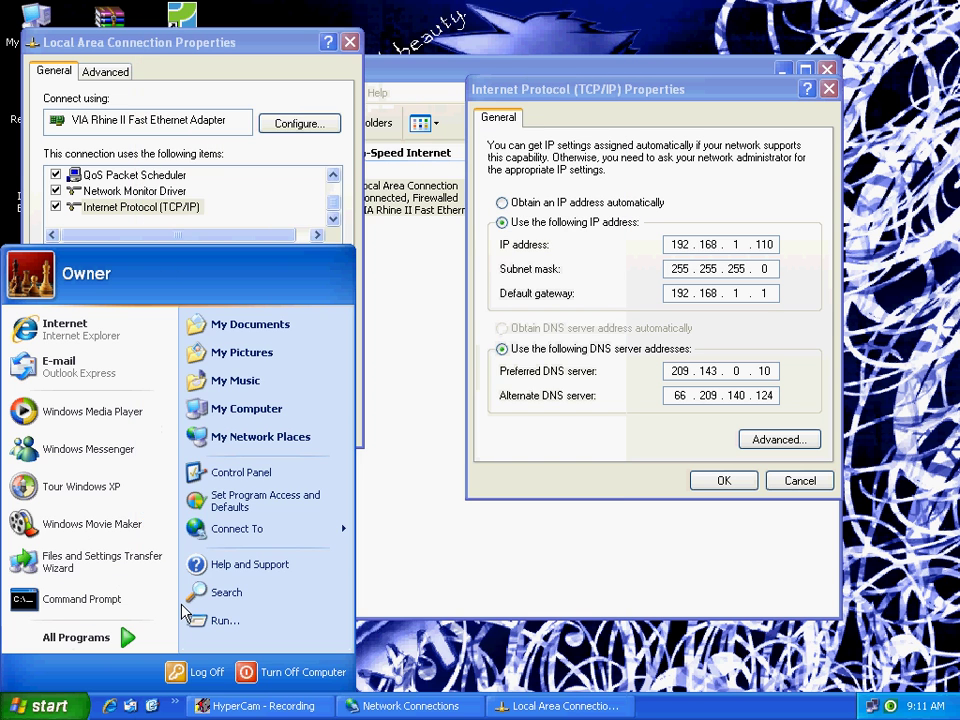
click(212, 619)
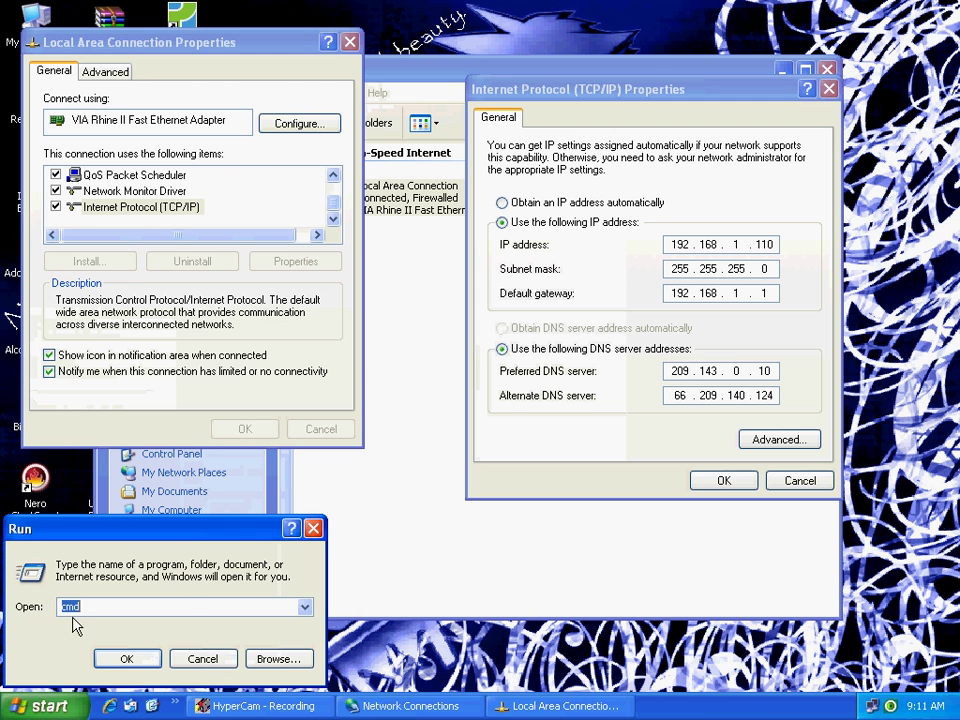
click(126, 658)
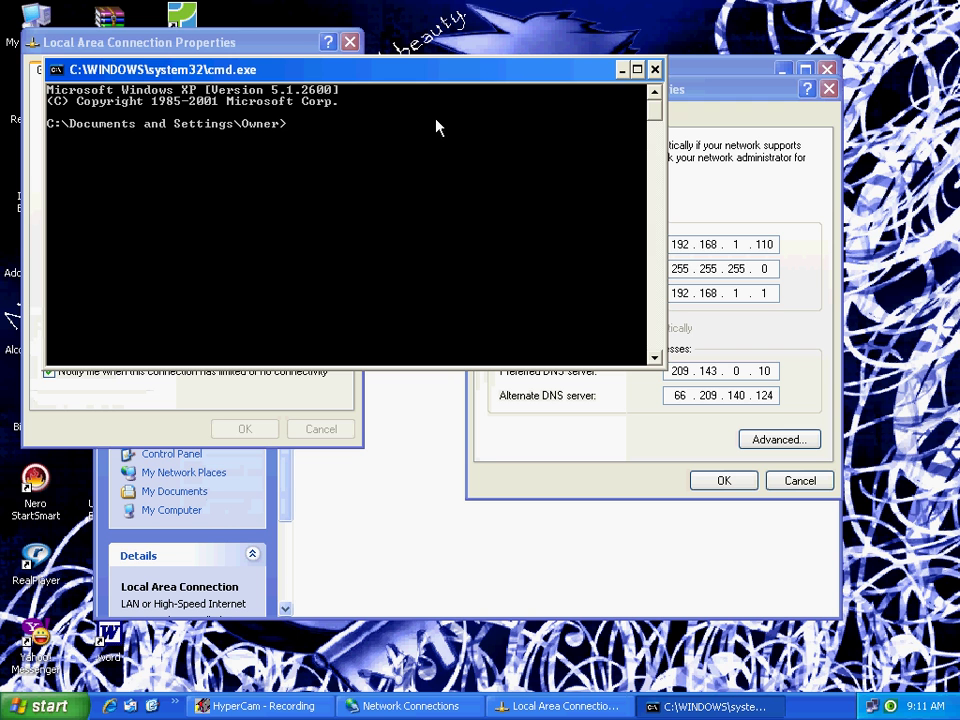
text(ipconfig/all)
key(Return)
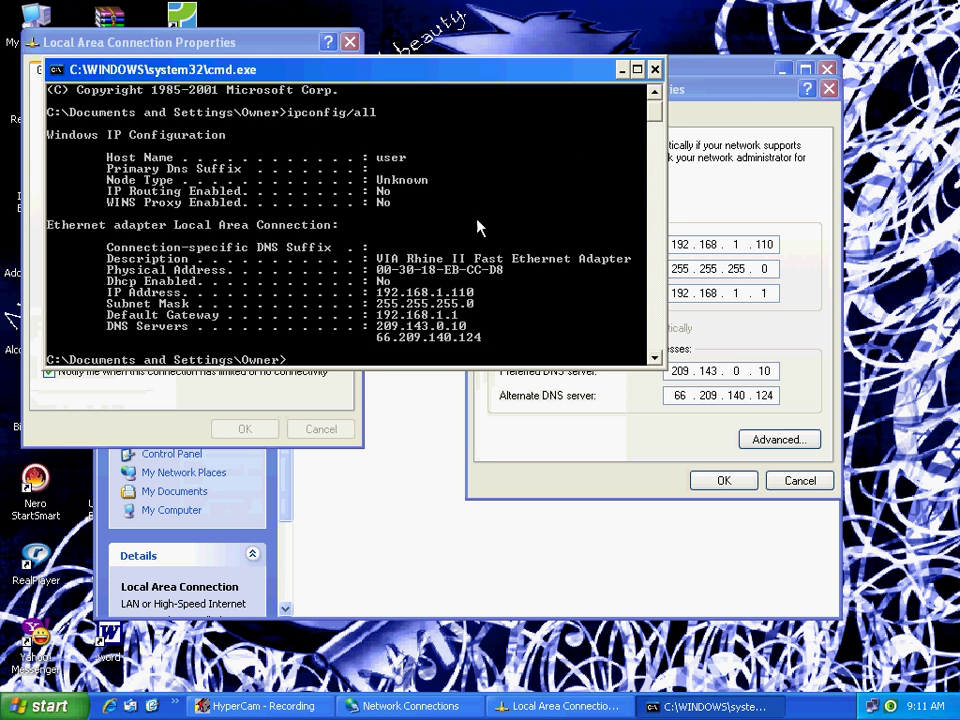
Compare the TCP/IP addresses and DNS servers with the command prompt output, and close the command prompt.
click(749, 96)
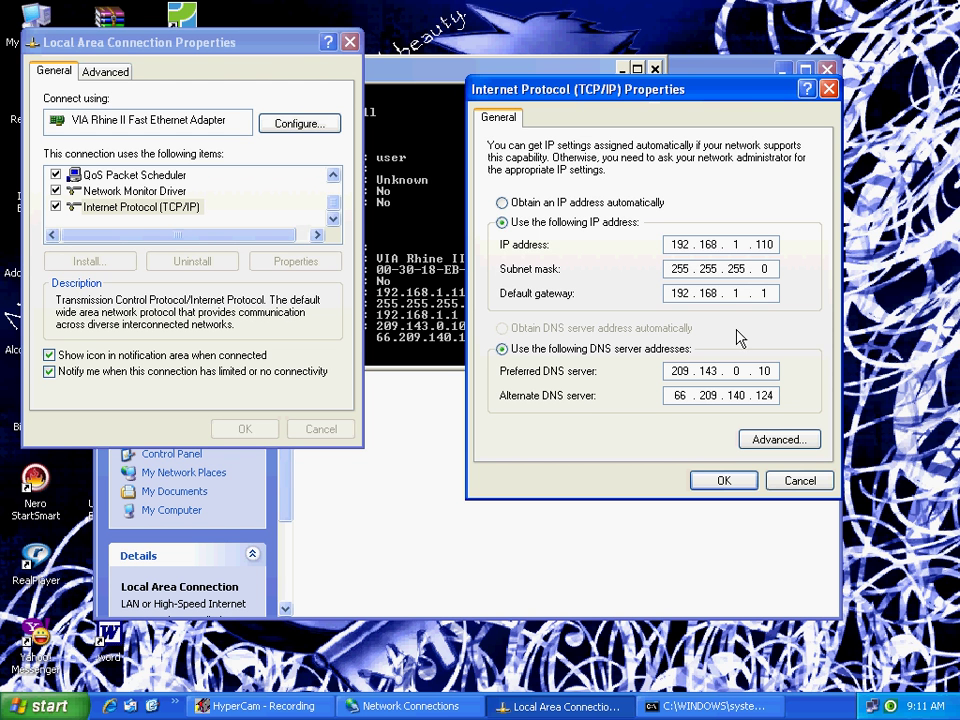
click(416, 58)
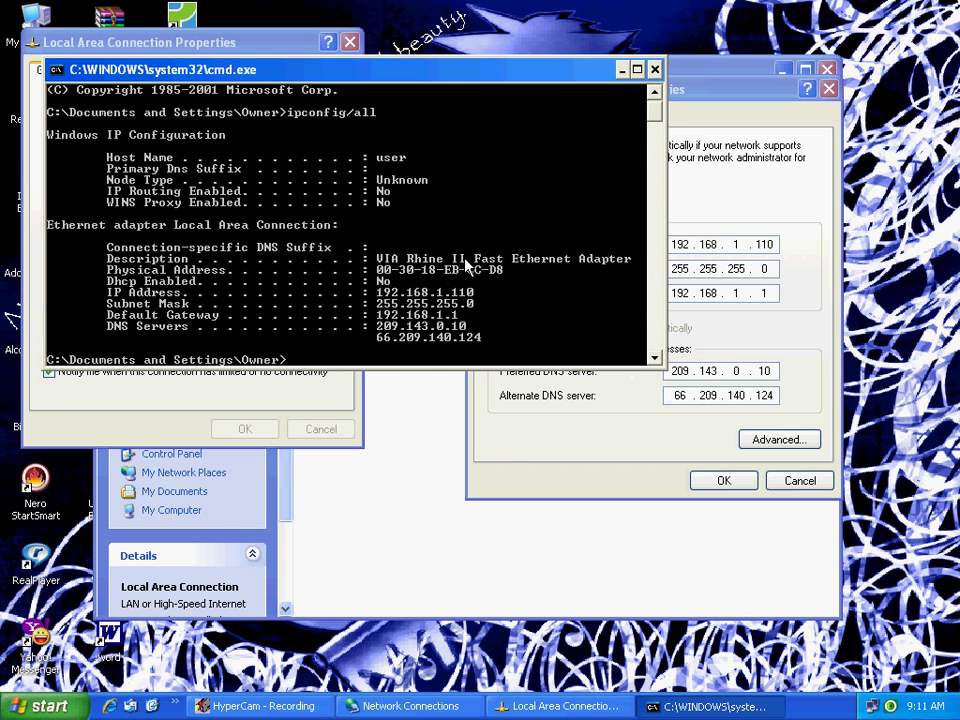
click(654, 69)
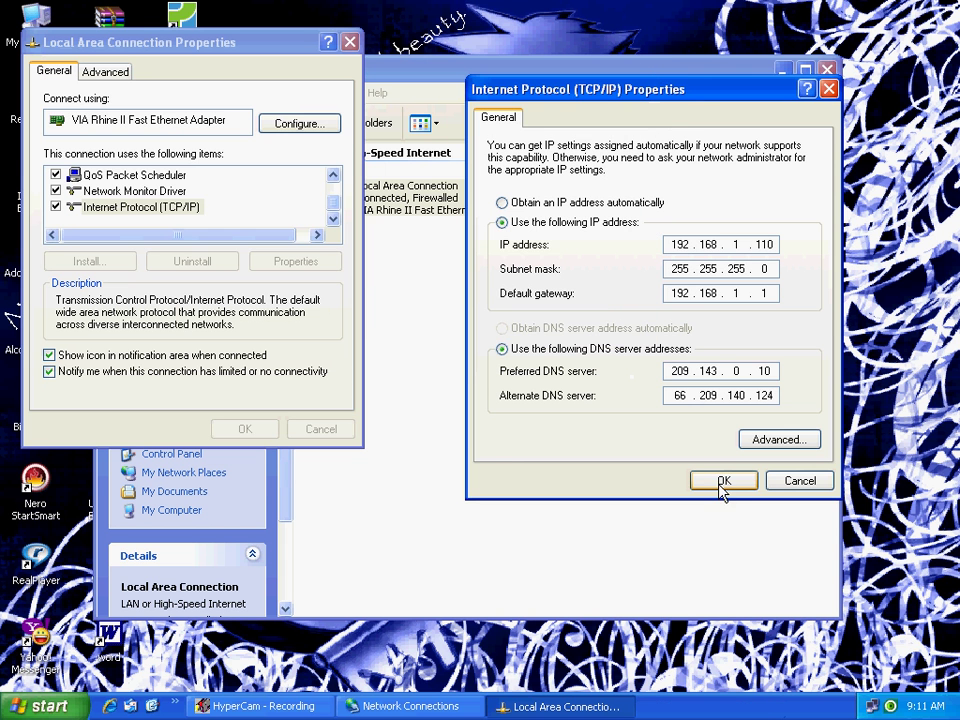
Accept the TCP/IP and Local Area Connection properties and close the Network Connections window.
click(722, 483)
click(254, 428)
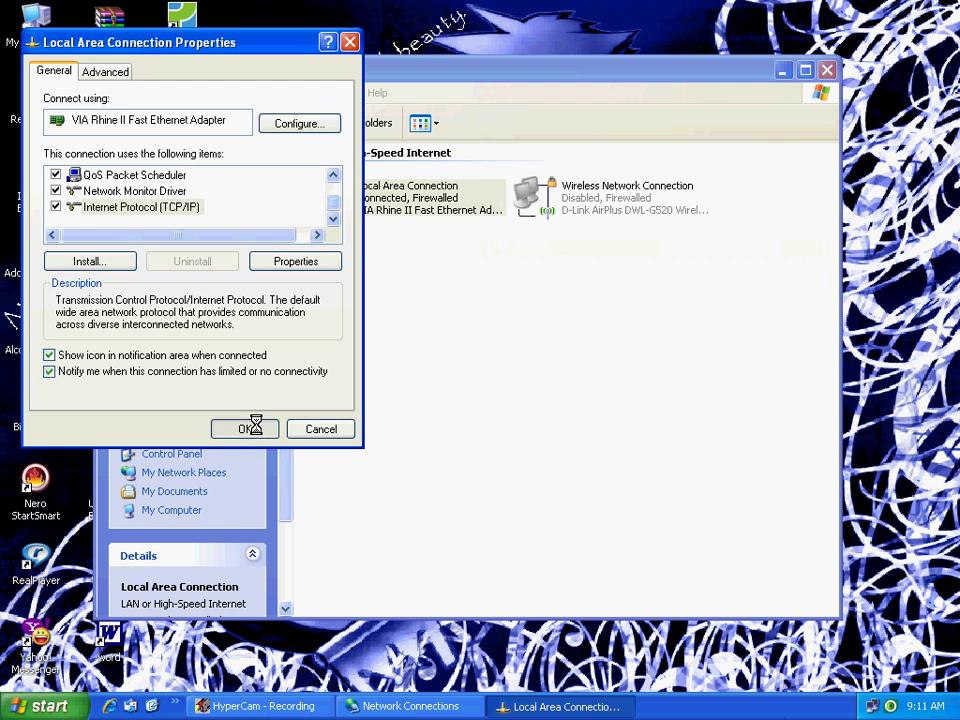
click(378, 396)
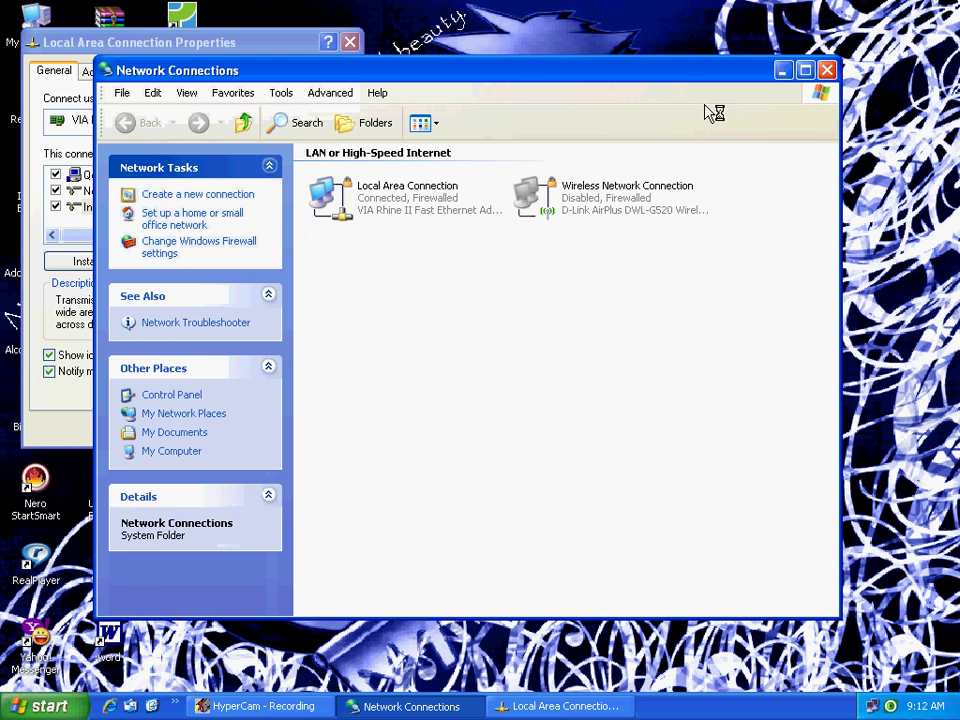
click(826, 70)
drag(246, 55, 687, 222)
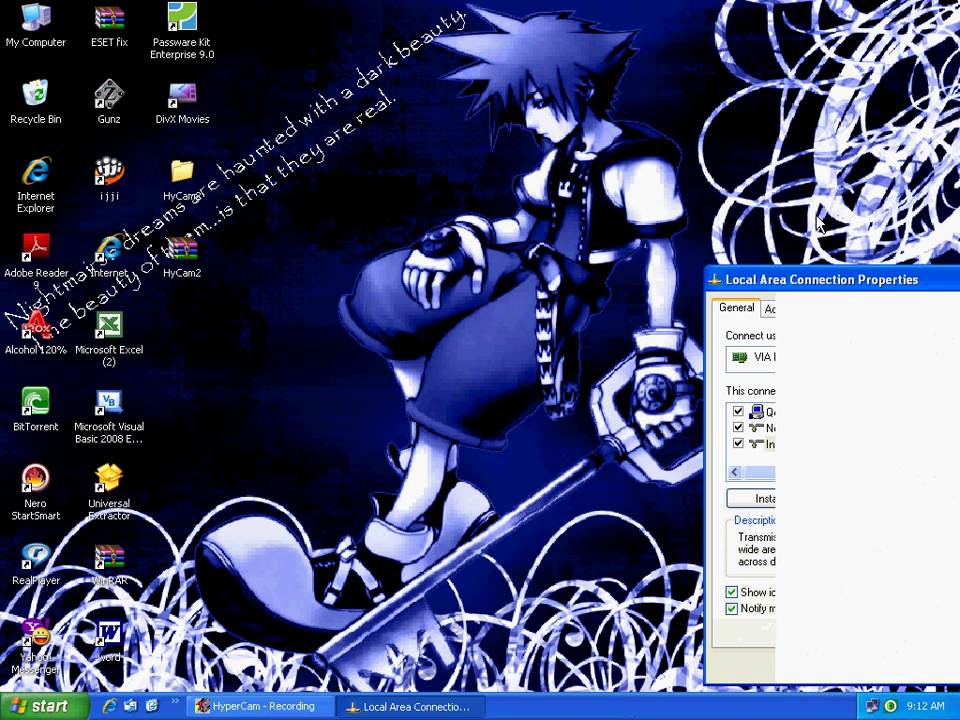
double_click(36, 178)
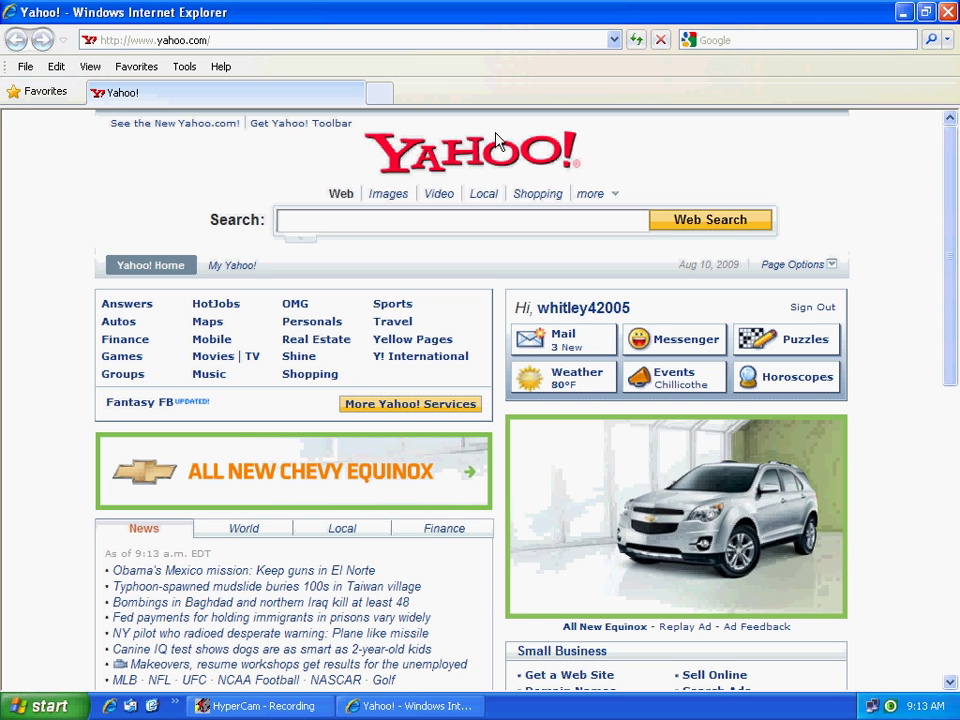
click(389, 36)
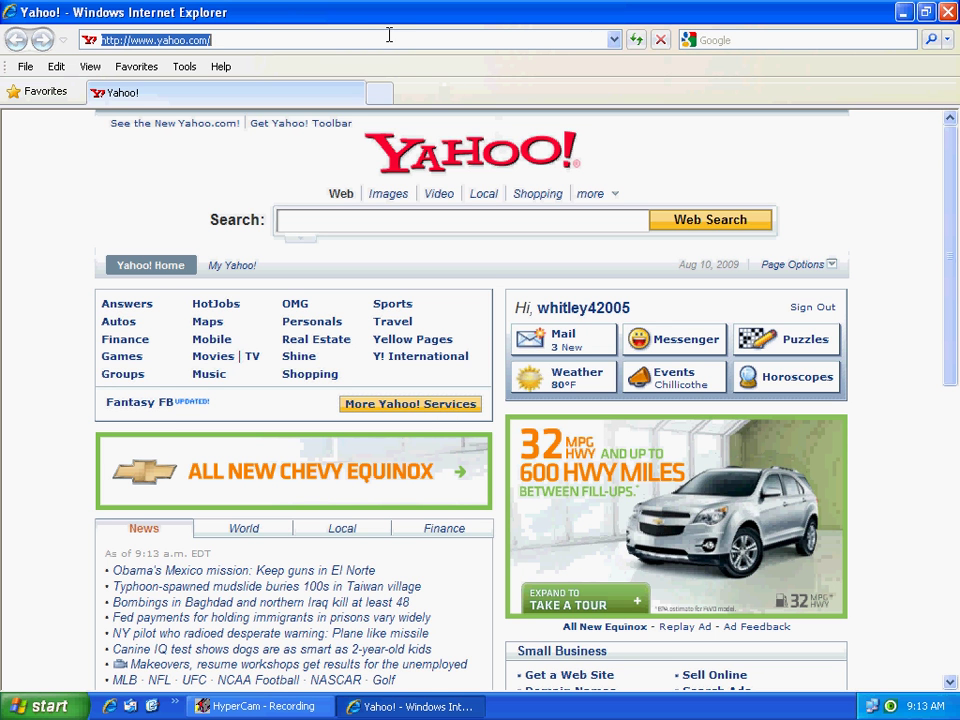
text(192)
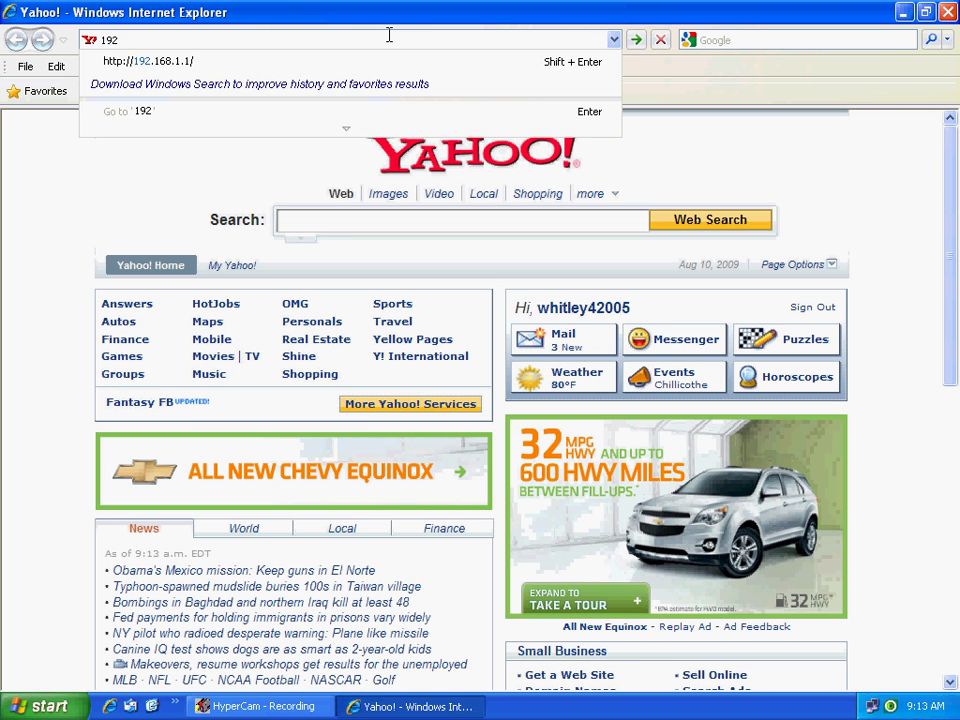
click(186, 66)
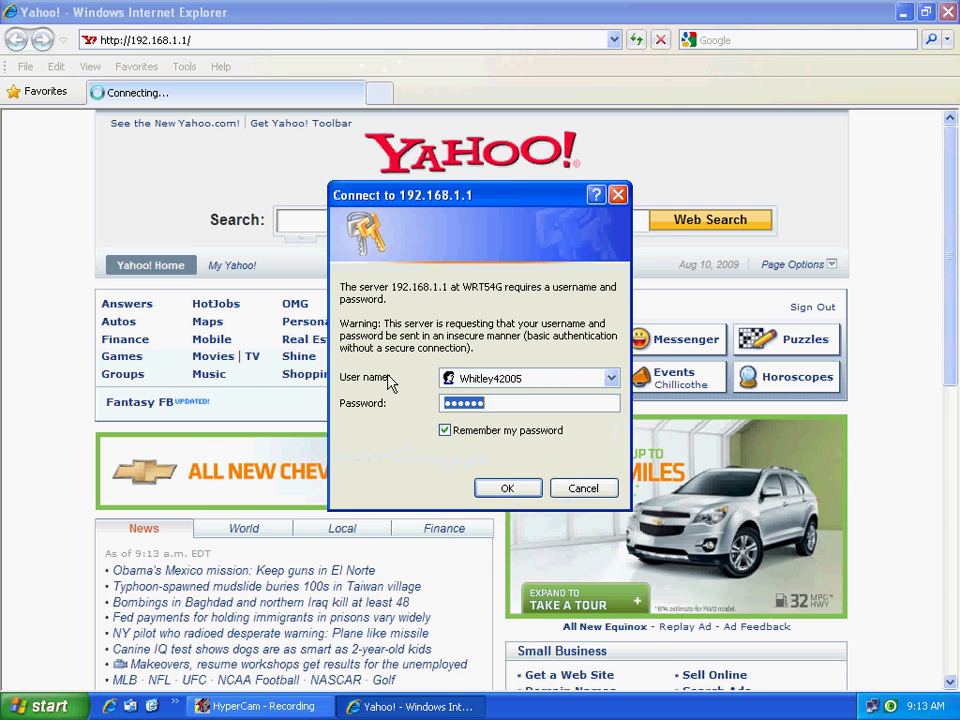
click(527, 493)
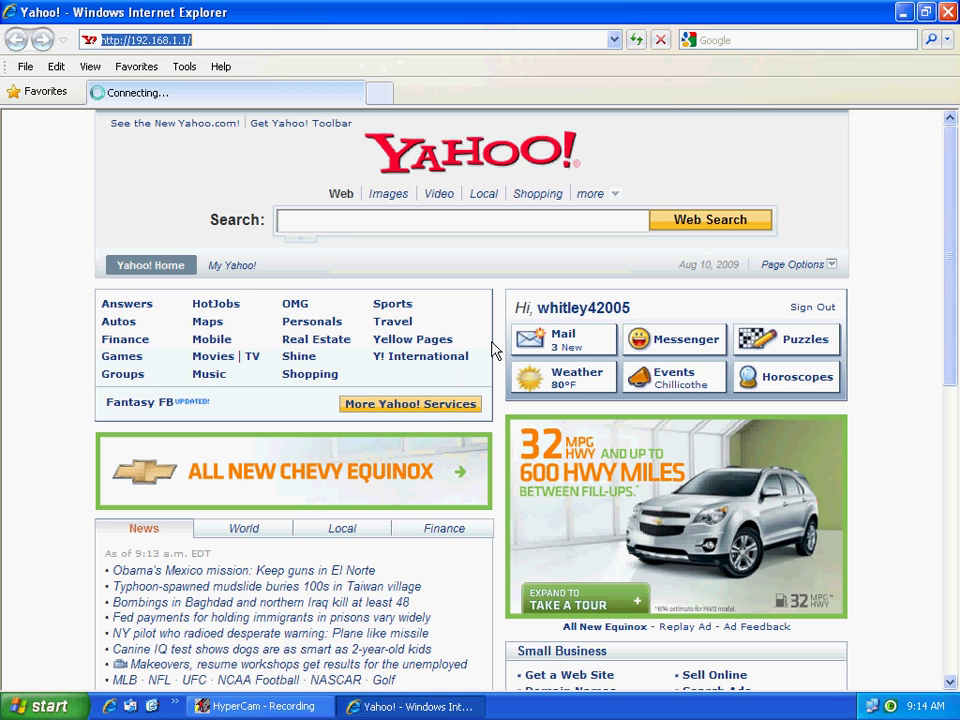
key(Return)
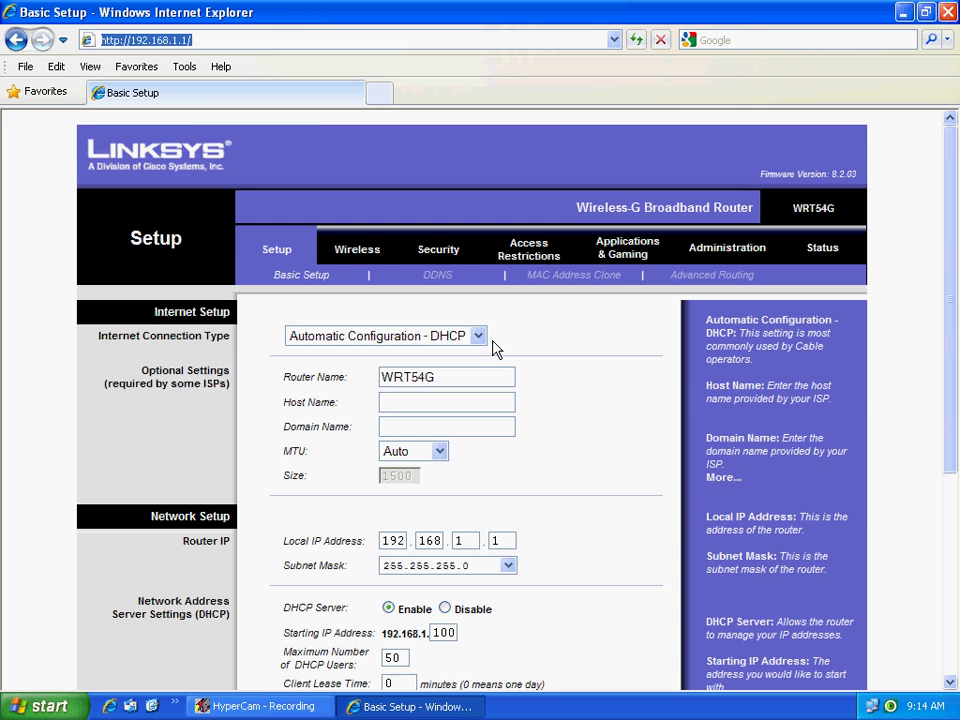
Open the router's Port Range Forward settings for applications and gaming, and save the forwarding entries.
click(617, 262)
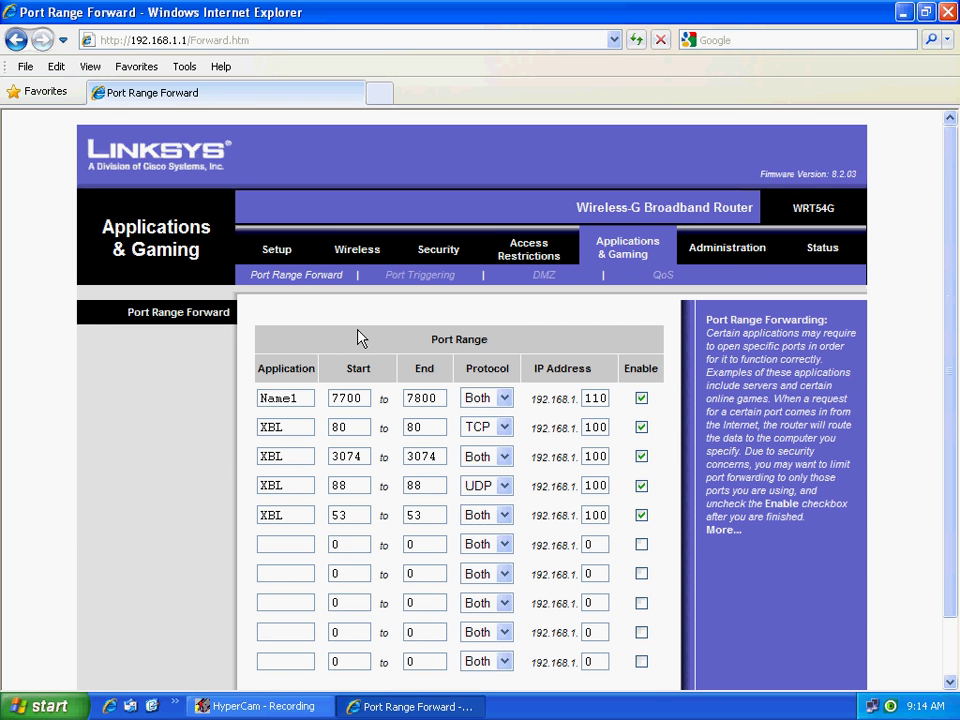
scroll(268, 339, down, 1)
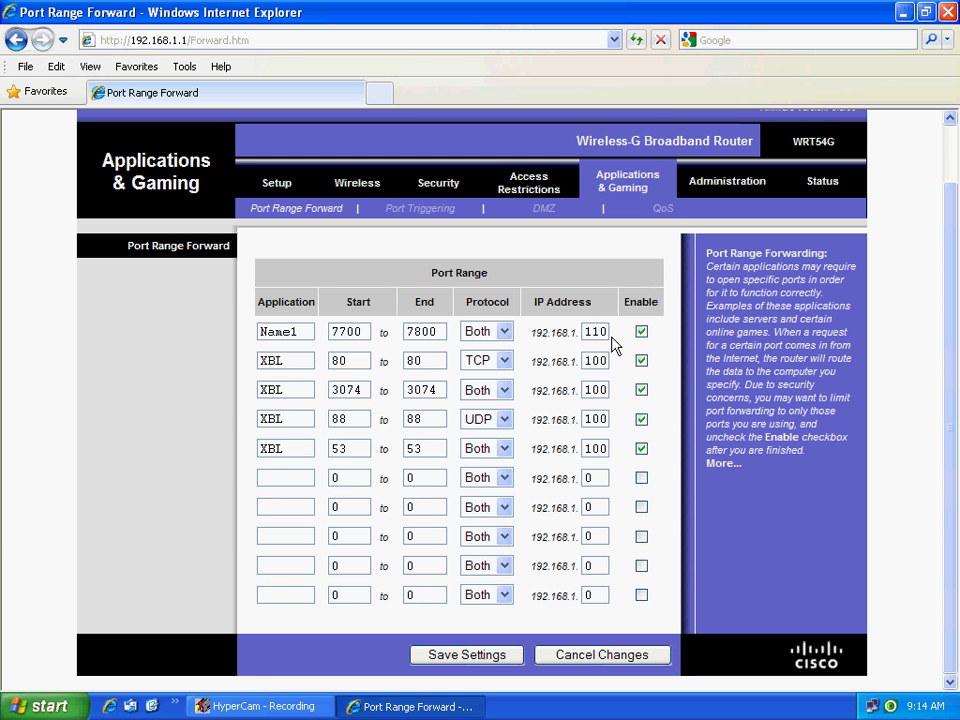
click(491, 655)
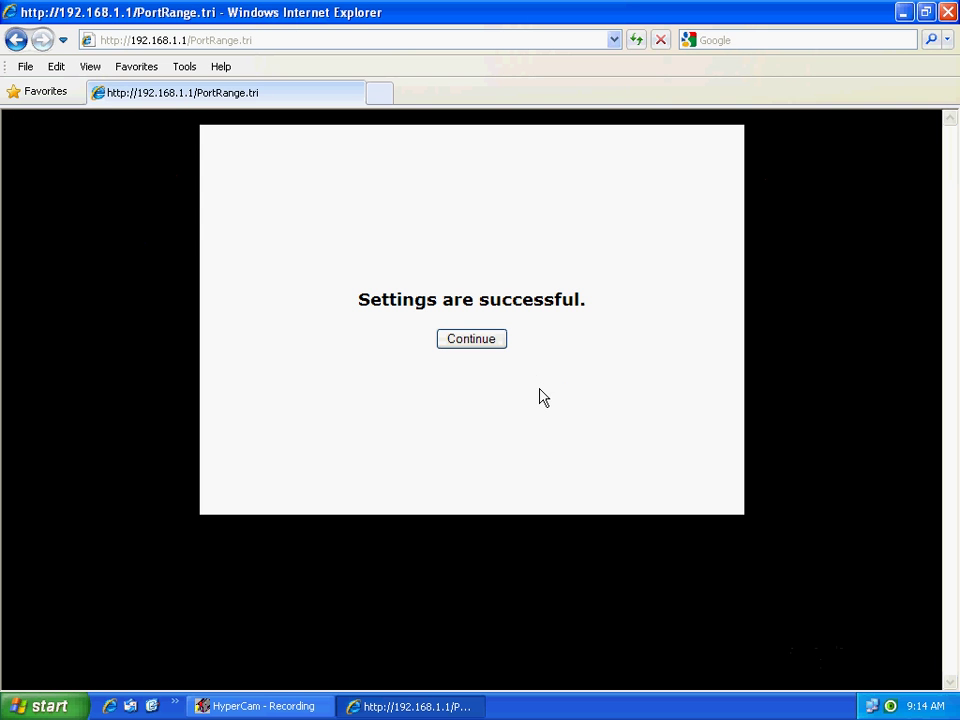
click(472, 338)
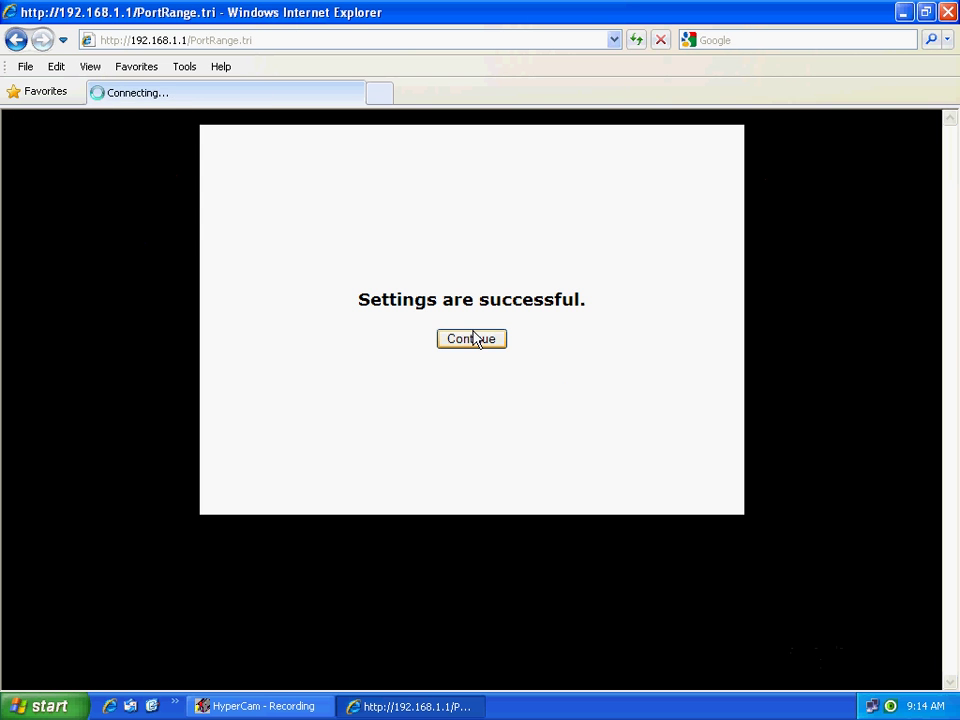